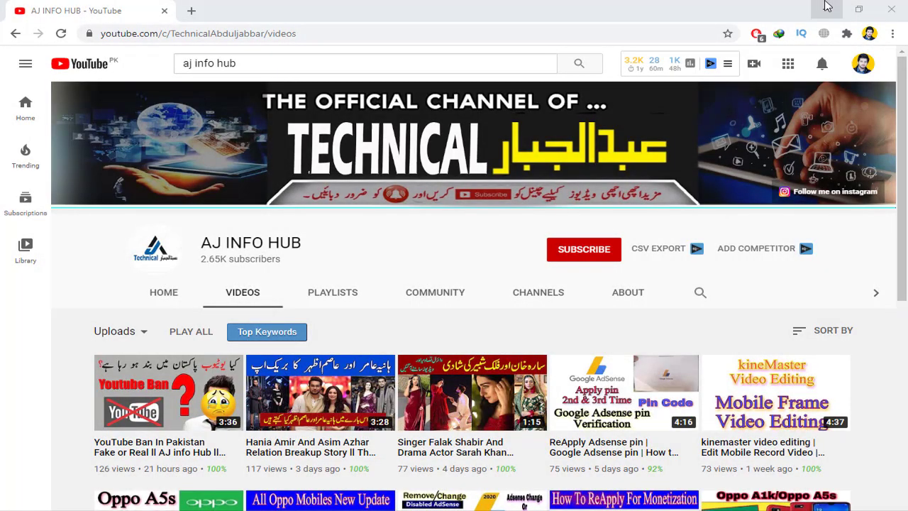
# Minimize the browser window to show the desktop, and refresh the desktop
pyautogui.click(828, 6)
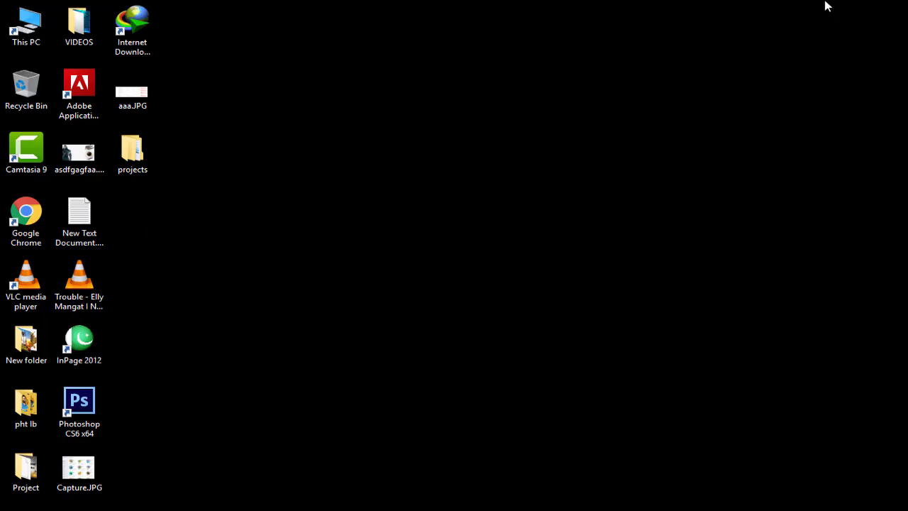
pyautogui.rightClick(529, 30)
pyautogui.click(555, 67)
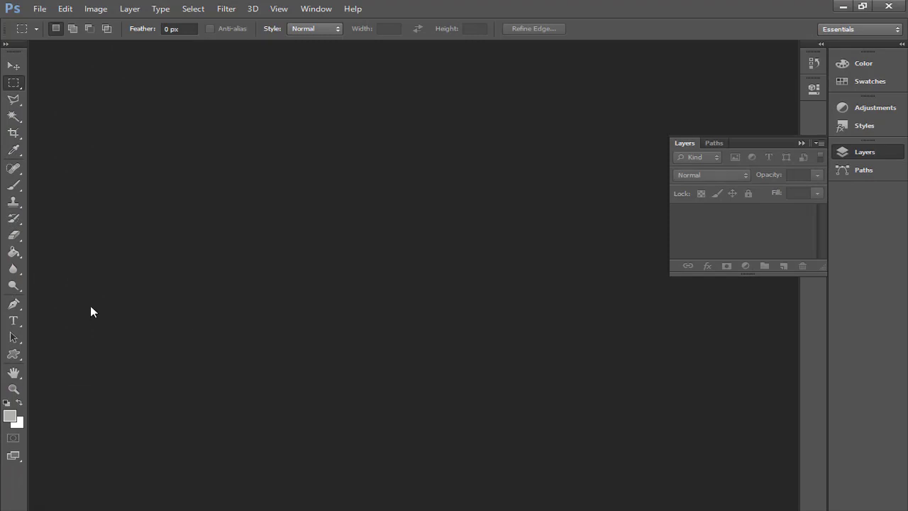
# Create a new 1280 by 720 pixel document at 300 pixels/inch in RGB with a white background, and dock its window
pyautogui.click(40, 9)
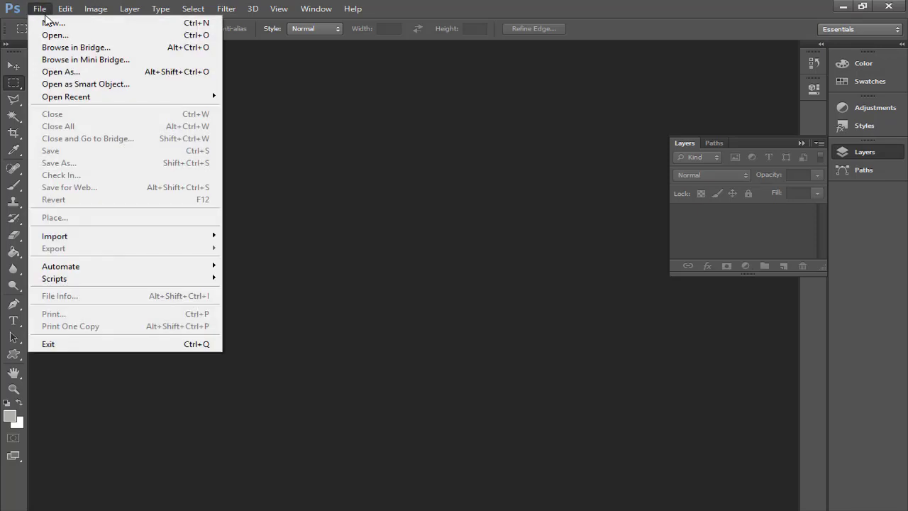
pyautogui.click(48, 24)
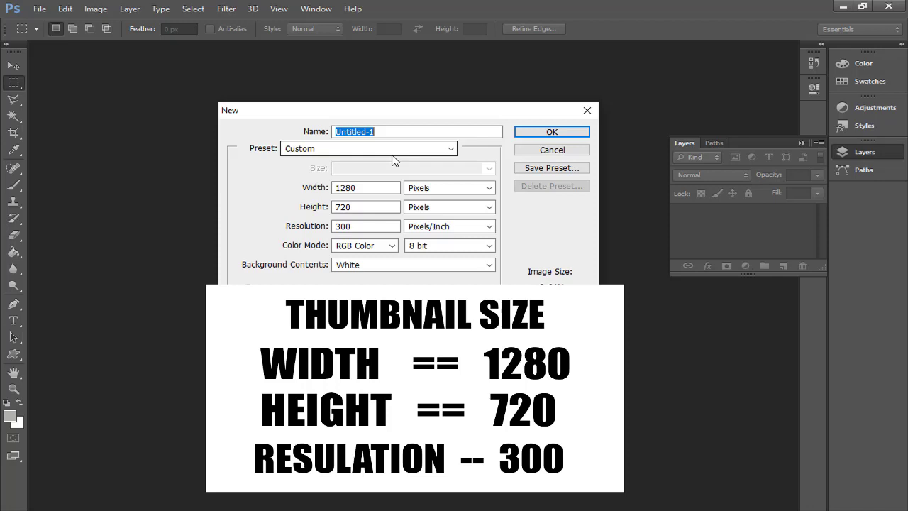
pyautogui.click(489, 187)
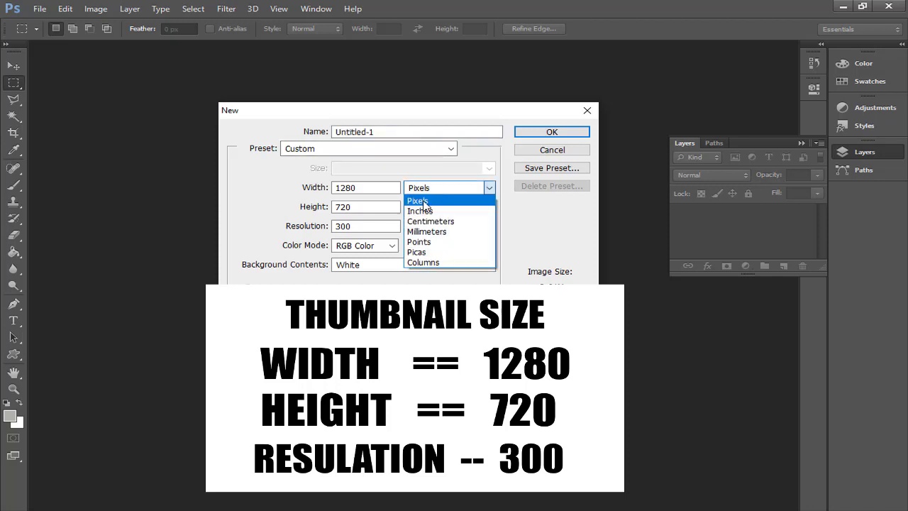
pyautogui.click(537, 223)
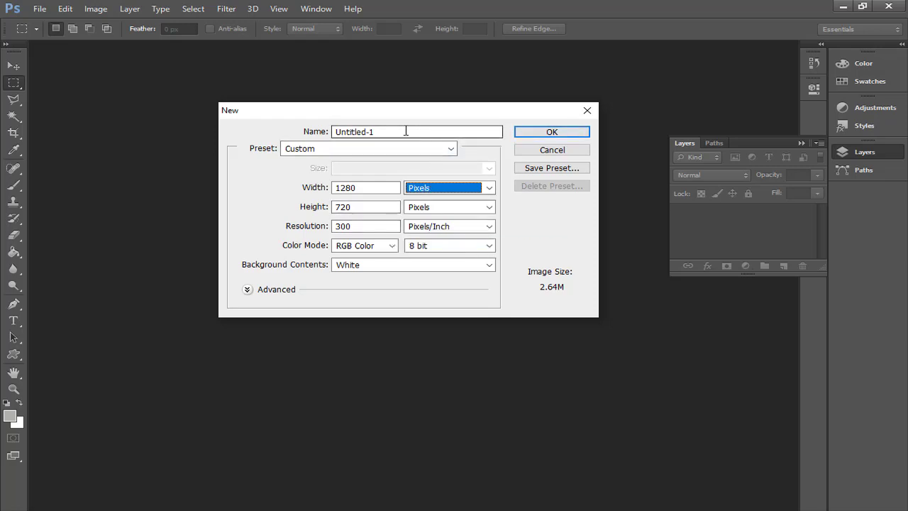
pyautogui.click(546, 135)
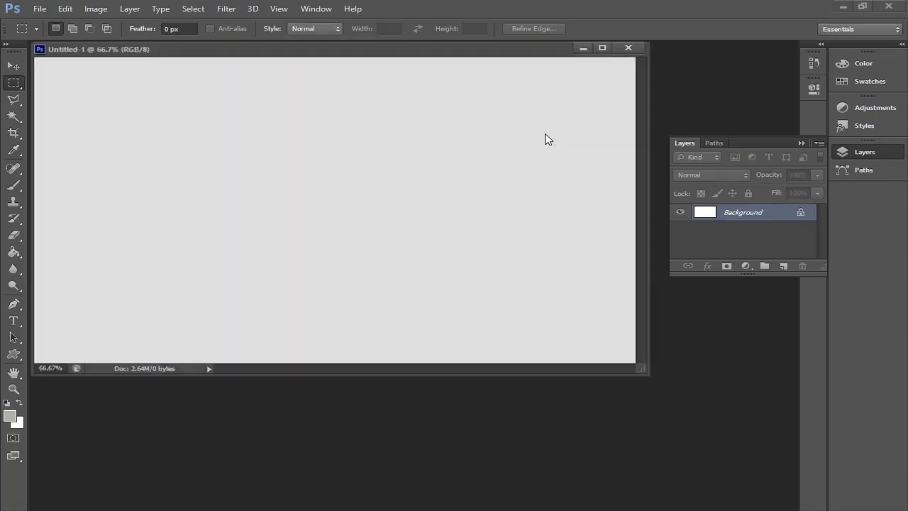
pyautogui.moveTo(414, 50)
pyautogui.mouseDown()
pyautogui.moveTo(417, 59)
pyautogui.moveTo(413, 47)
pyautogui.mouseUp()
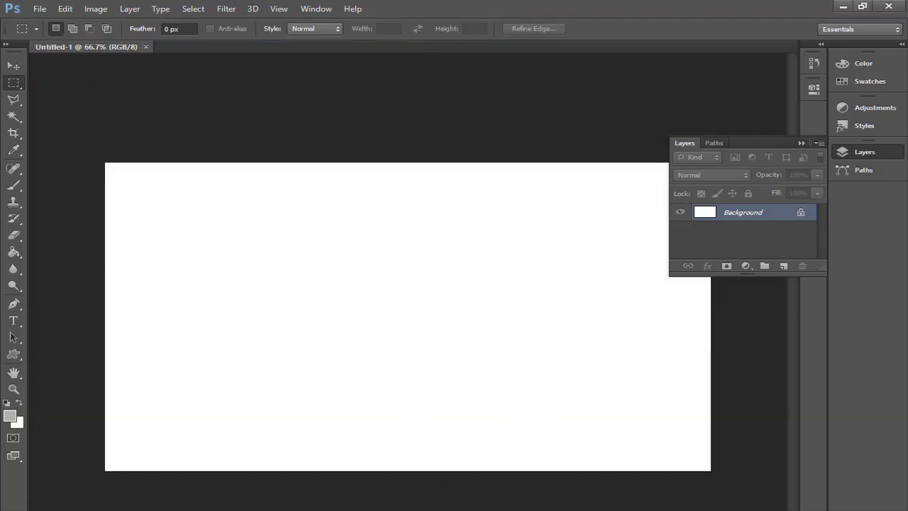
# Set the foreground colour to black (000000) and fill the background layer with it using the Paint Bucket
pyautogui.click(13, 256)
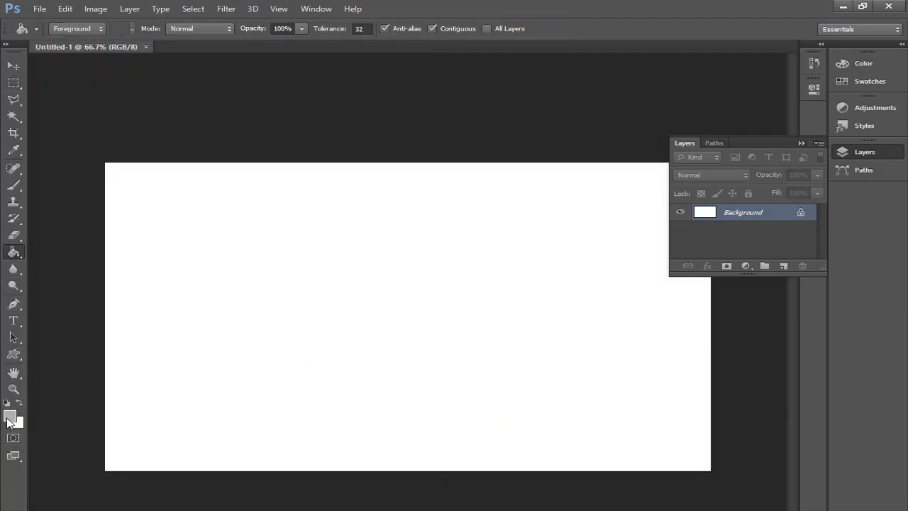
pyautogui.click(10, 417)
pyautogui.click(444, 319)
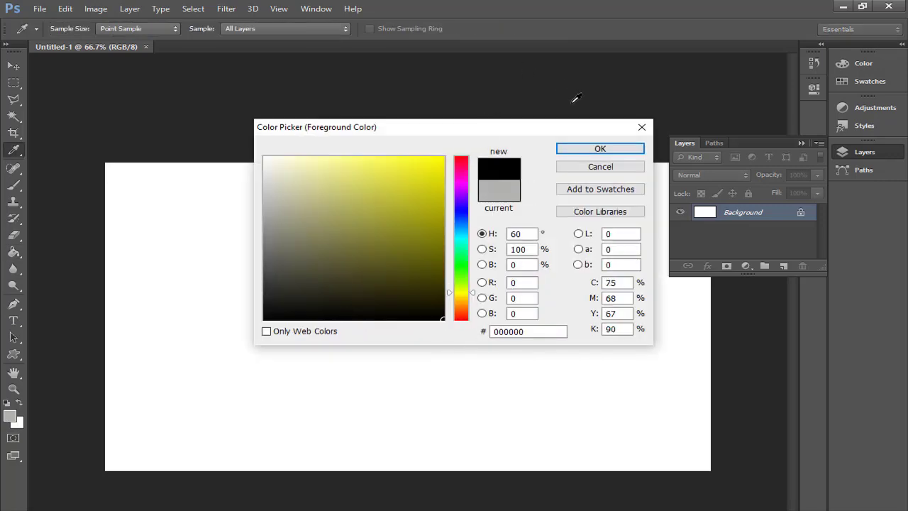
pyautogui.click(582, 149)
pyautogui.click(381, 342)
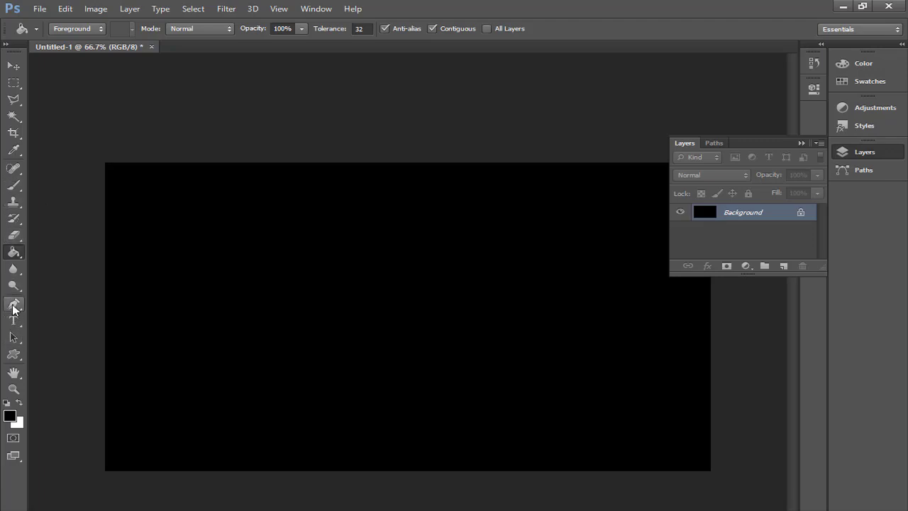
# Draw a rectangle about 817 by 743 px over the canvas's left part, and create a second rectangle of the same size
pyautogui.click(15, 102)
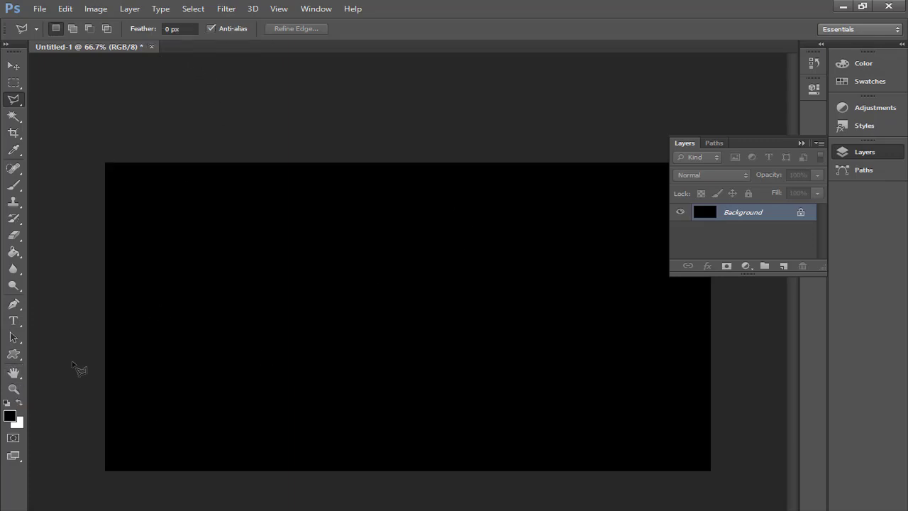
pyautogui.click(14, 353)
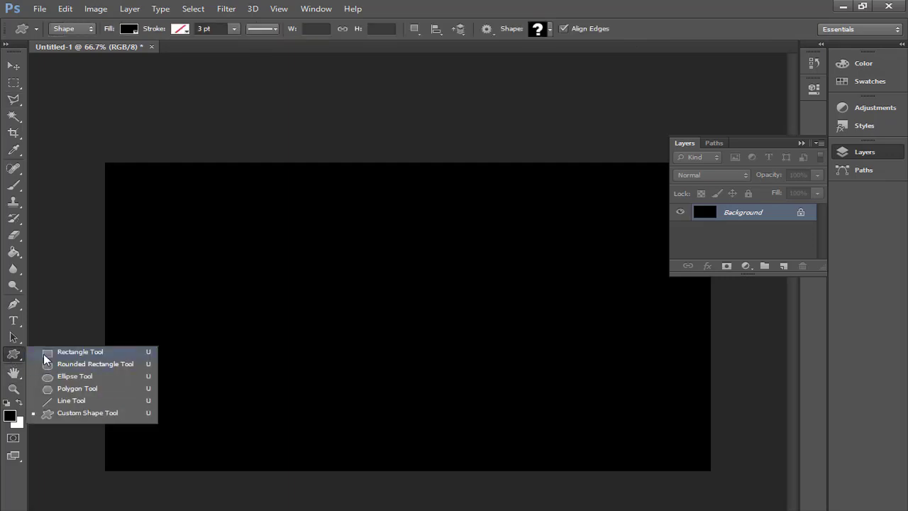
pyautogui.click(45, 352)
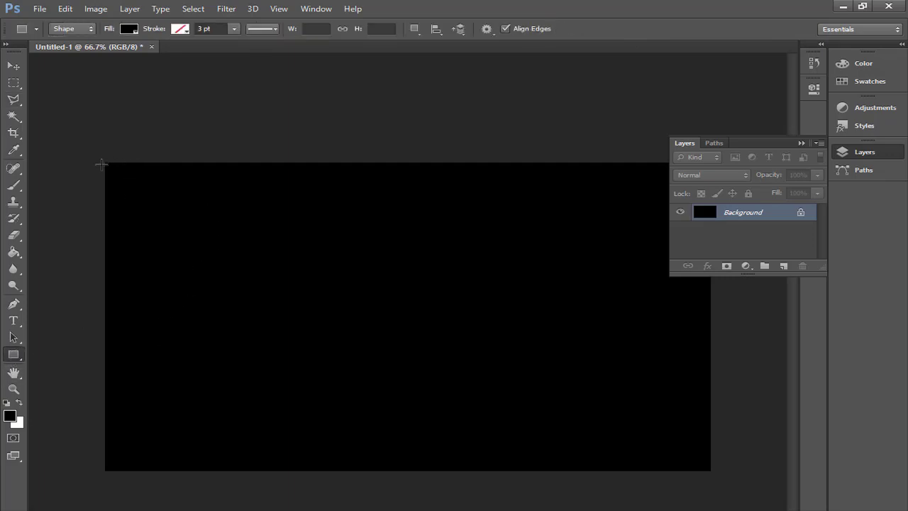
pyautogui.moveTo(102, 154); pyautogui.dragTo(489, 473)
pyautogui.click(489, 473)
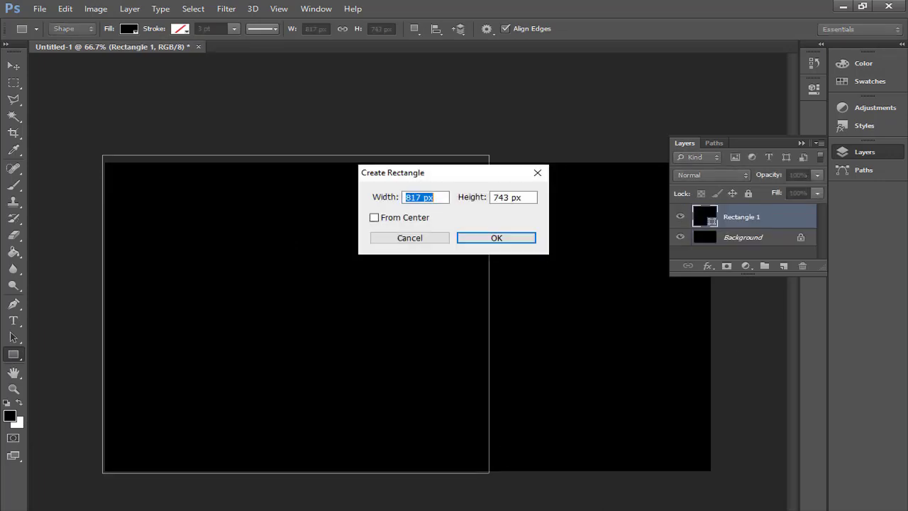
pyautogui.click(502, 238)
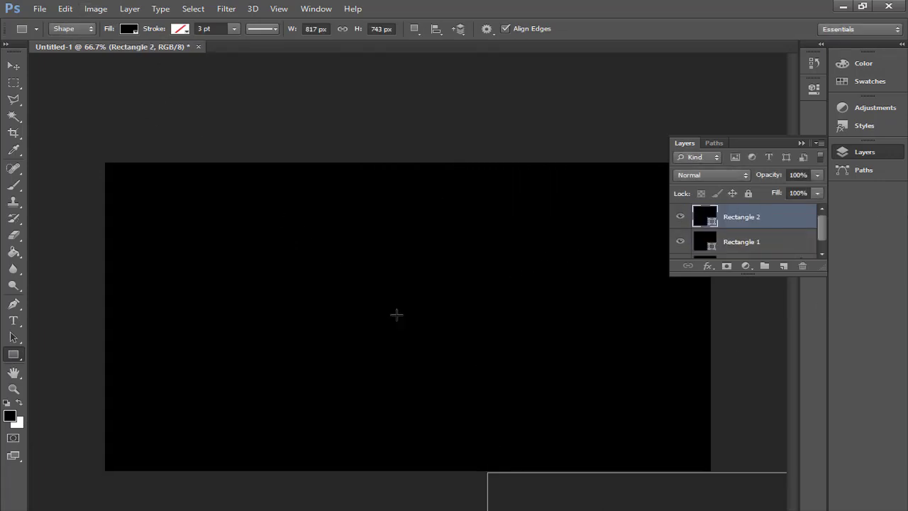
# Fill the second rectangle with red and move it over the left part of the canvas
pyautogui.click(129, 29)
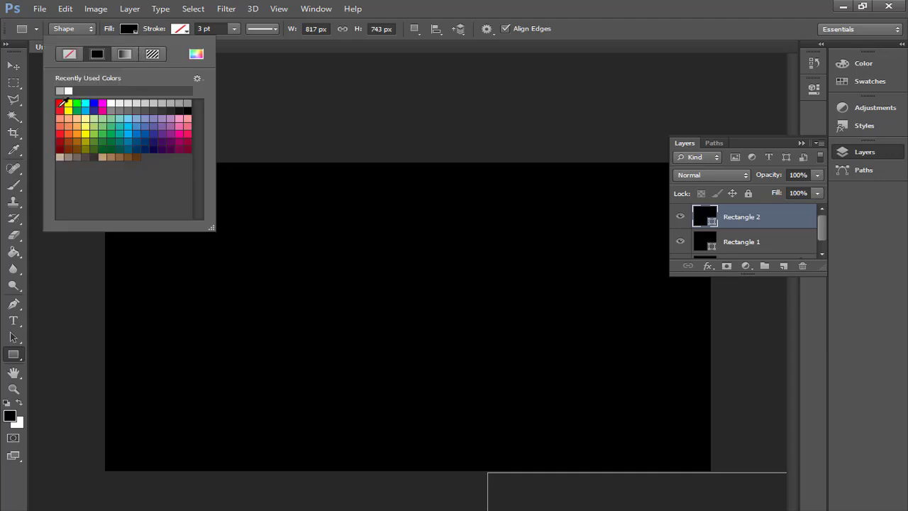
pyautogui.click(58, 105)
pyautogui.click(14, 66)
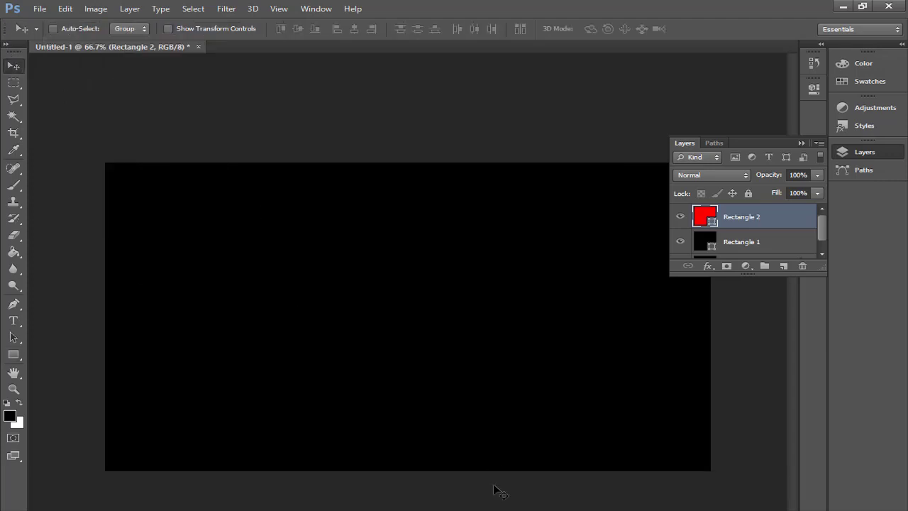
pyautogui.moveTo(497, 489); pyautogui.dragTo(199, 189)
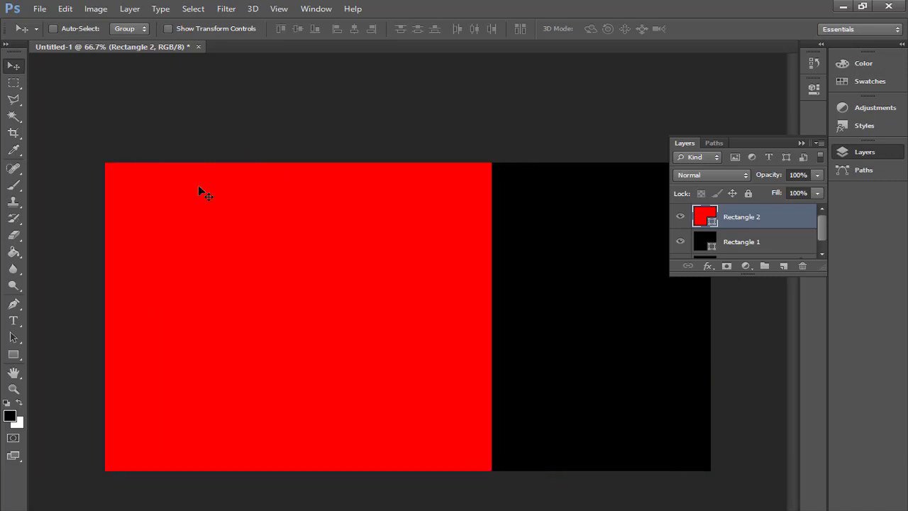
# Distort the red rectangle by moving its bottom-right corner inward so its right edge slants
pyautogui.hotkey('ctrl', 't')
pyautogui.rightClick(324, 205)
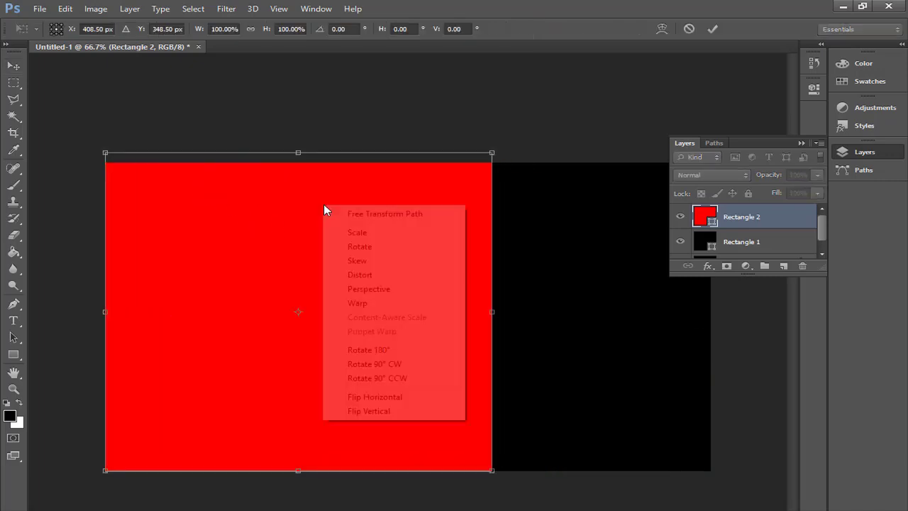
pyautogui.click(364, 279)
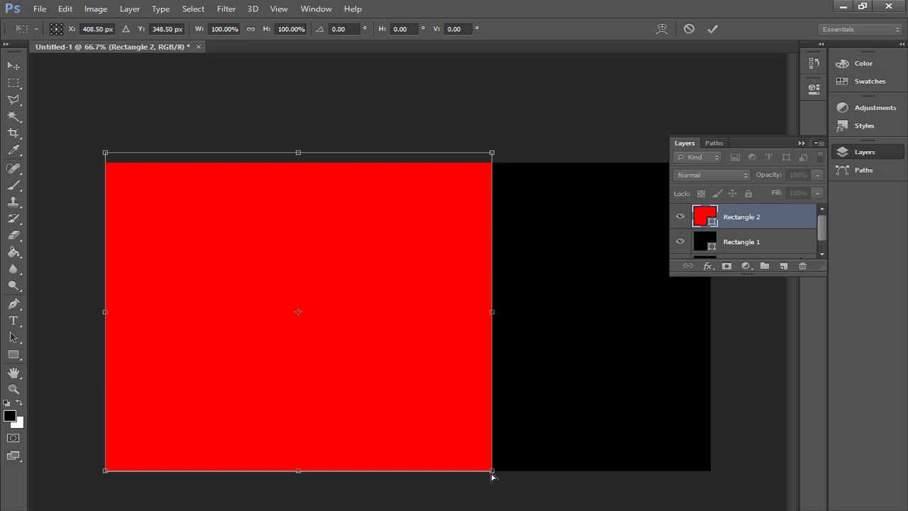
pyautogui.moveTo(493, 477); pyautogui.dragTo(419, 474)
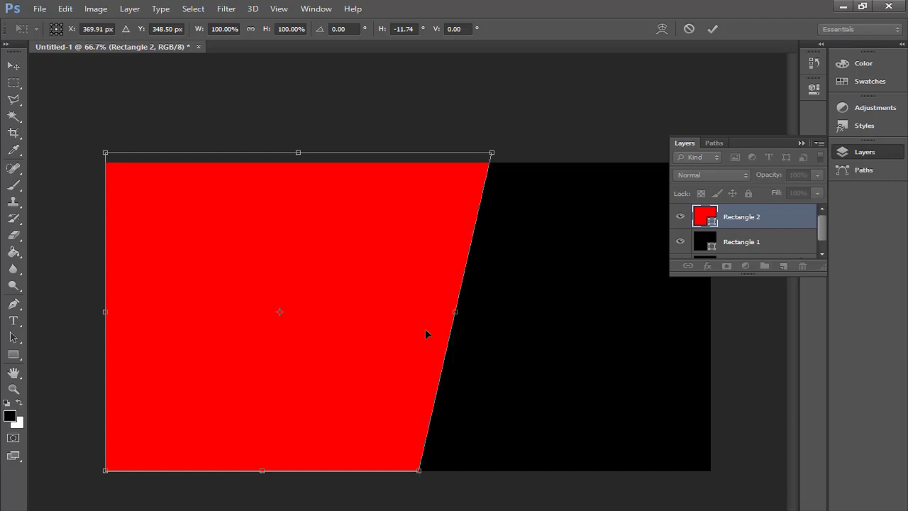
pyautogui.click(712, 30)
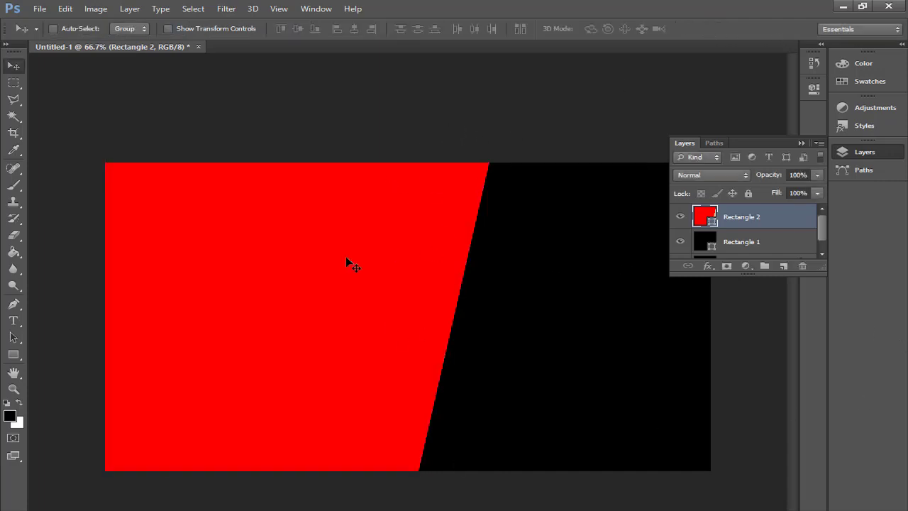
# Add the white text "How to Make Thumbnail" in Impact at 30 pt
pyautogui.click(13, 320)
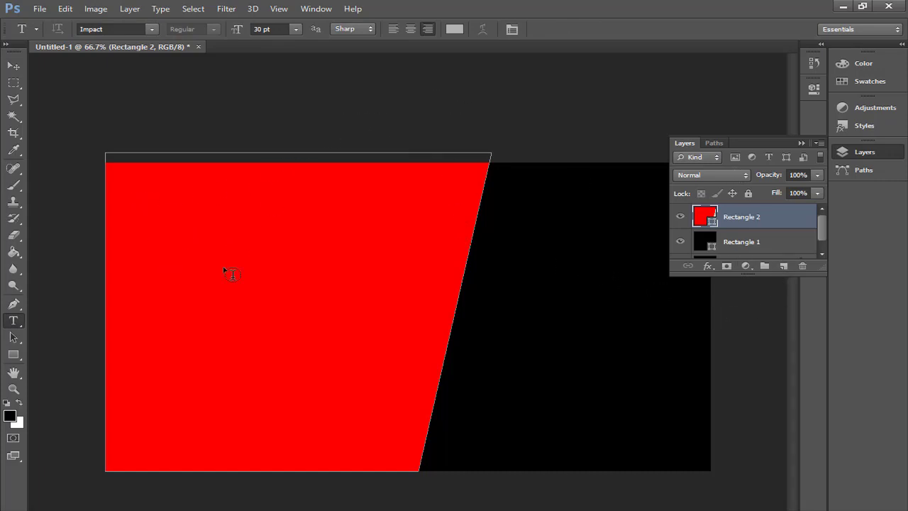
pyautogui.click(491, 246)
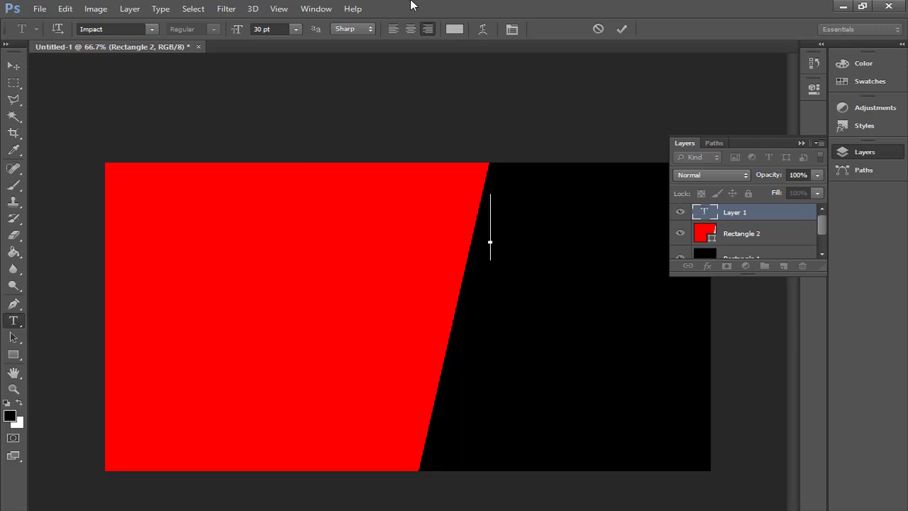
pyautogui.click(455, 29)
pyautogui.click(264, 158)
pyautogui.click(575, 146)
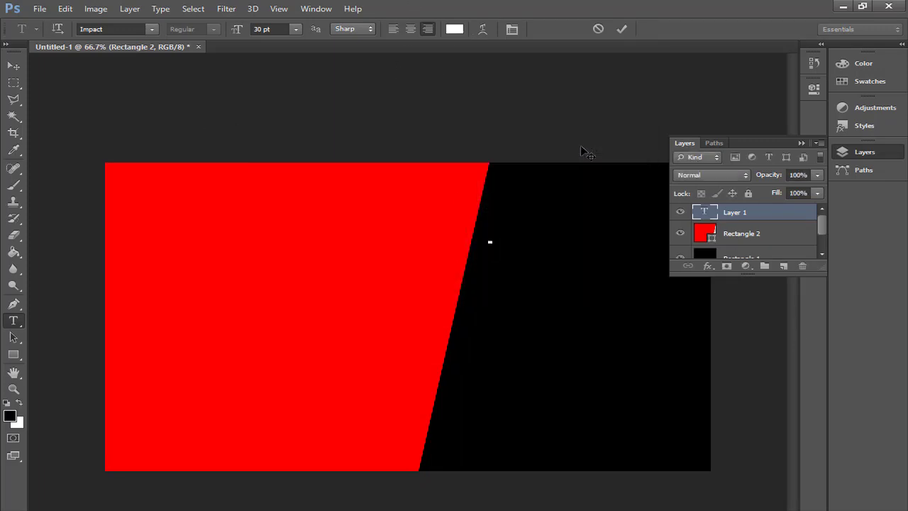
pyautogui.write('How to')
pyautogui.write(' Make Thumbnail')
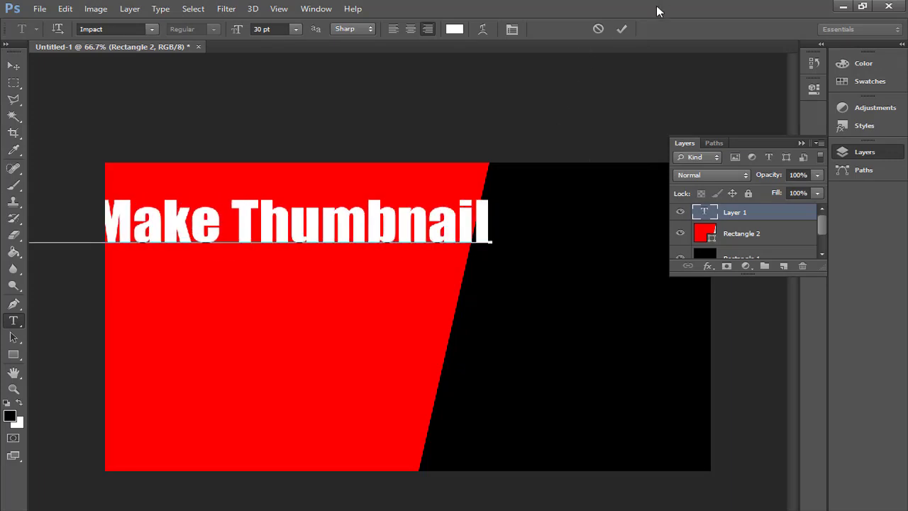
pyautogui.click(622, 29)
# Move the "How to Make Thumbnail" title so it spans the top of the canvas
pyautogui.press('v')
pyautogui.hotkey('ctrl', 't')
pyautogui.moveTo(260, 225); pyautogui.dragTo(501, 211)
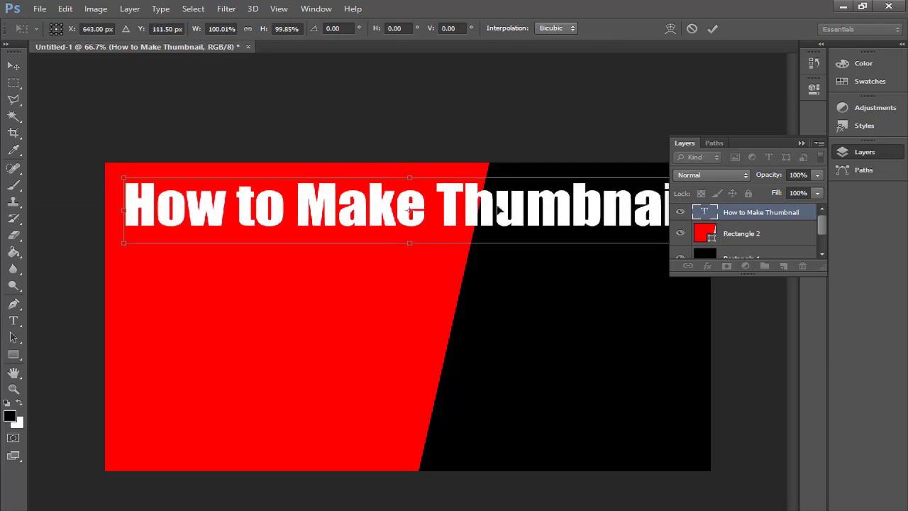
pyautogui.click(713, 29)
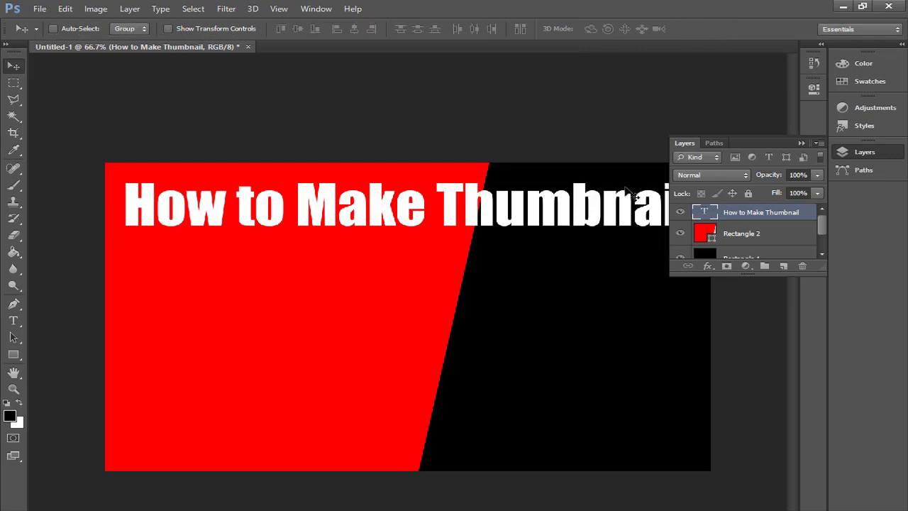
# Add the white text "FULL HD" in Impact at 30 pt and move it onto the black area below the title
pyautogui.click(13, 320)
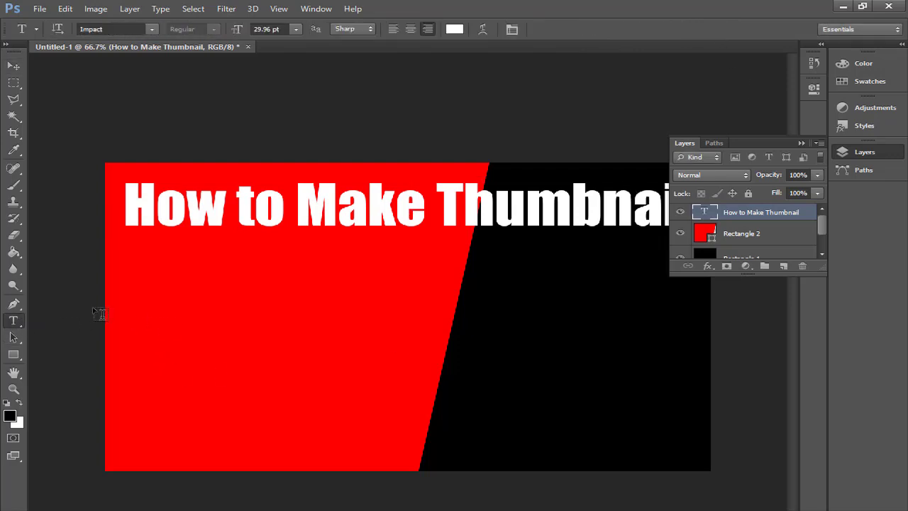
pyautogui.click(126, 298)
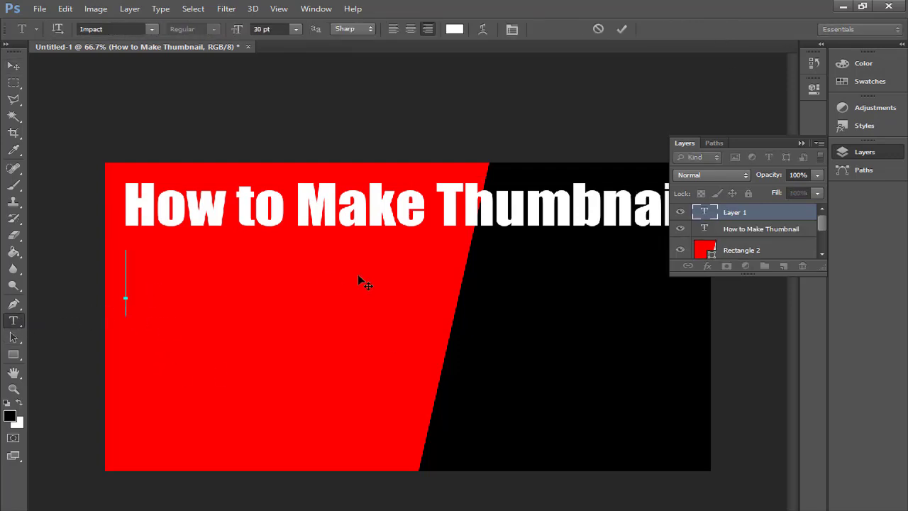
pyautogui.write('Tutorial')
pyautogui.write('h')
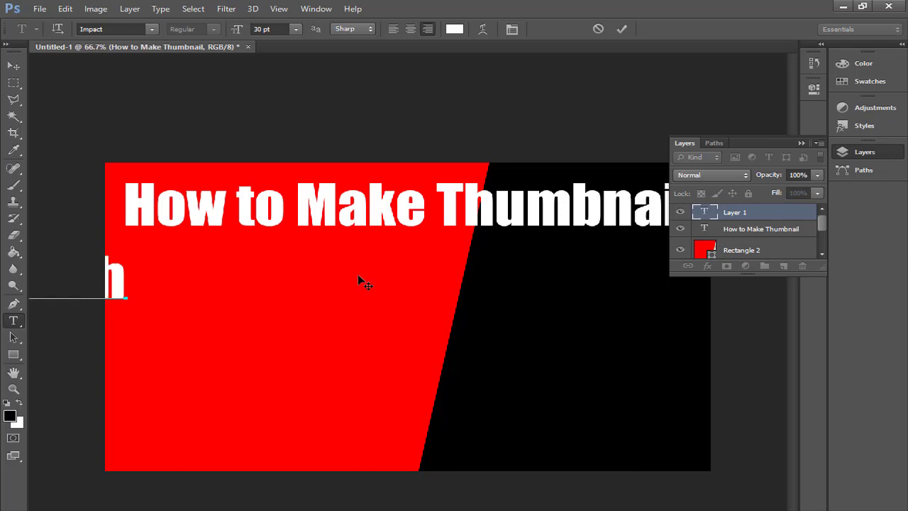
pyautogui.write('d')
pyautogui.write('FULL')
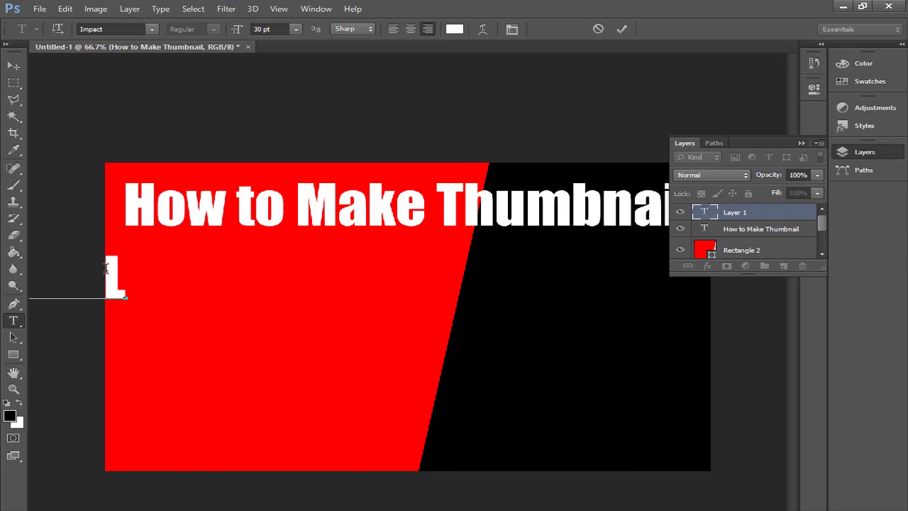
pyautogui.write(' HD')
pyautogui.click(621, 29)
pyautogui.press('v')
pyautogui.moveTo(109, 281); pyautogui.dragTo(654, 293)
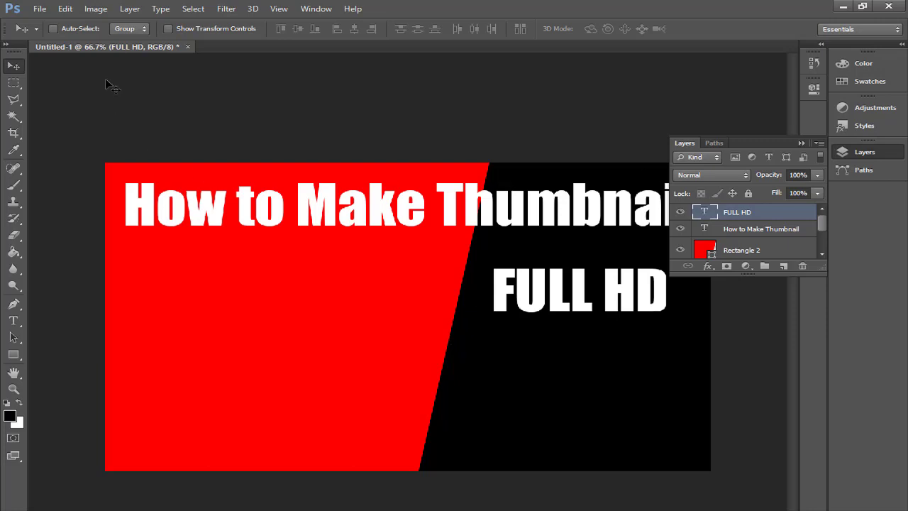
# Close the thumbnail document without saving its changes
pyautogui.click(187, 47)
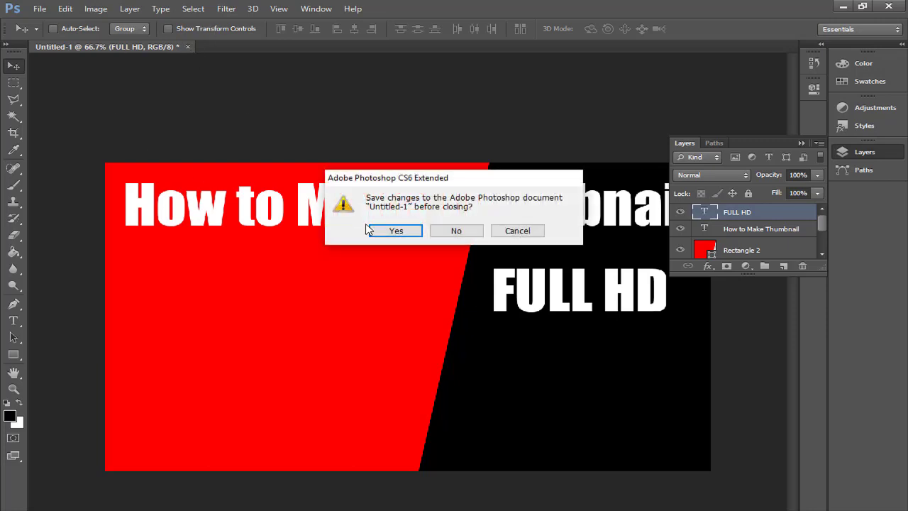
pyautogui.click(458, 229)
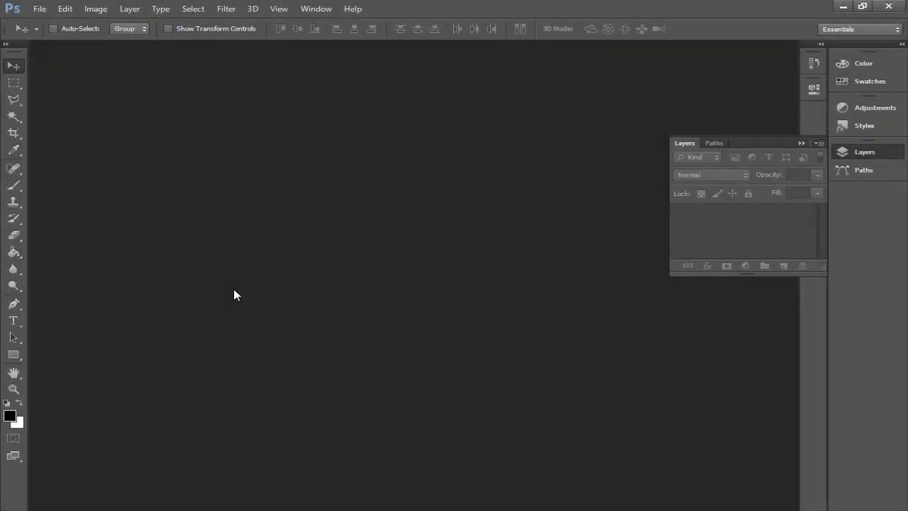
# Create a new document 2560 pixels wide and 1440 pixels high and dock its window as a tab
pyautogui.click(37, 8)
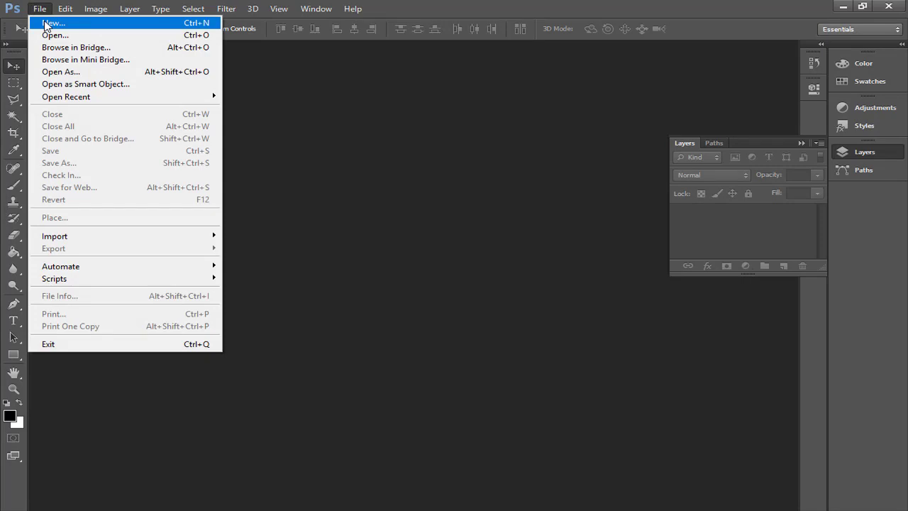
pyautogui.click(46, 25)
pyautogui.doubleClick(355, 187)
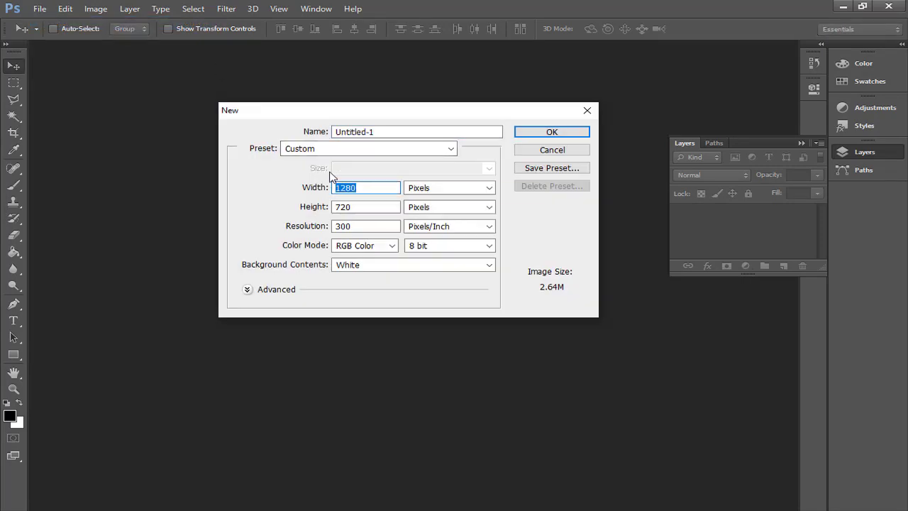
pyautogui.write('2560')
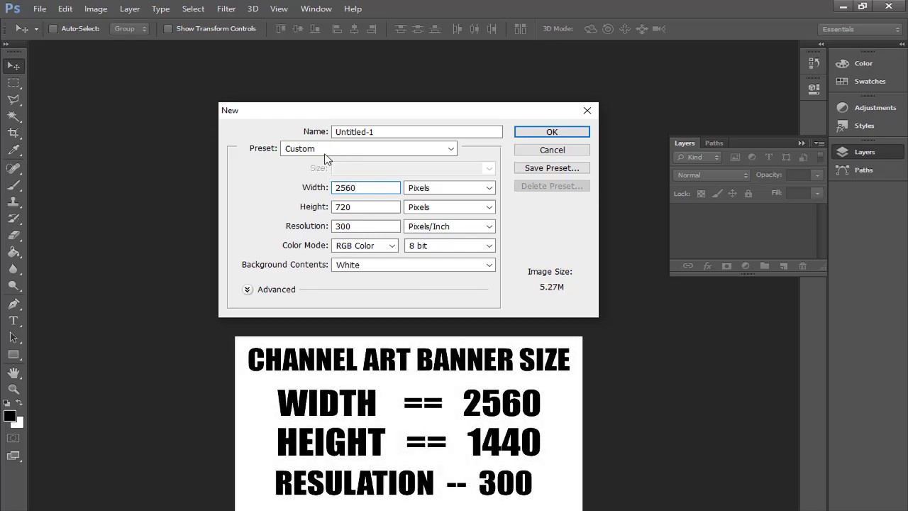
pyautogui.doubleClick(348, 206)
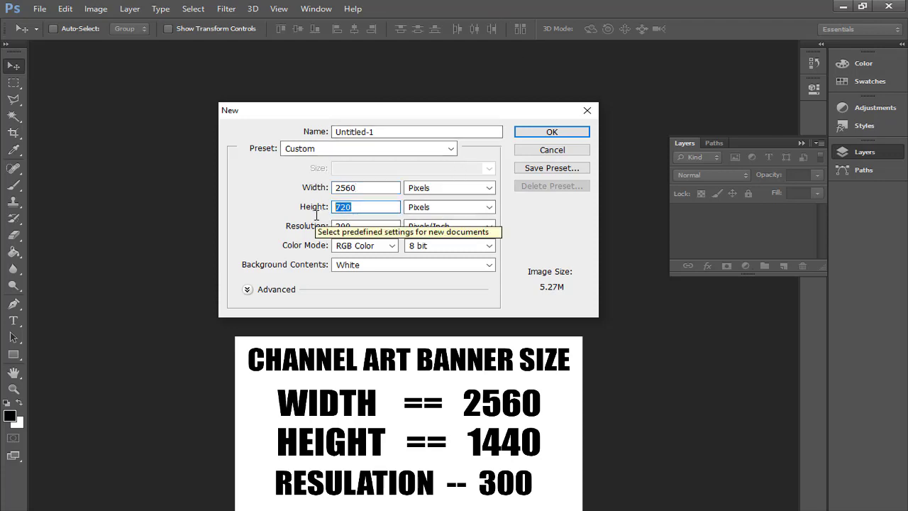
pyautogui.write('1')
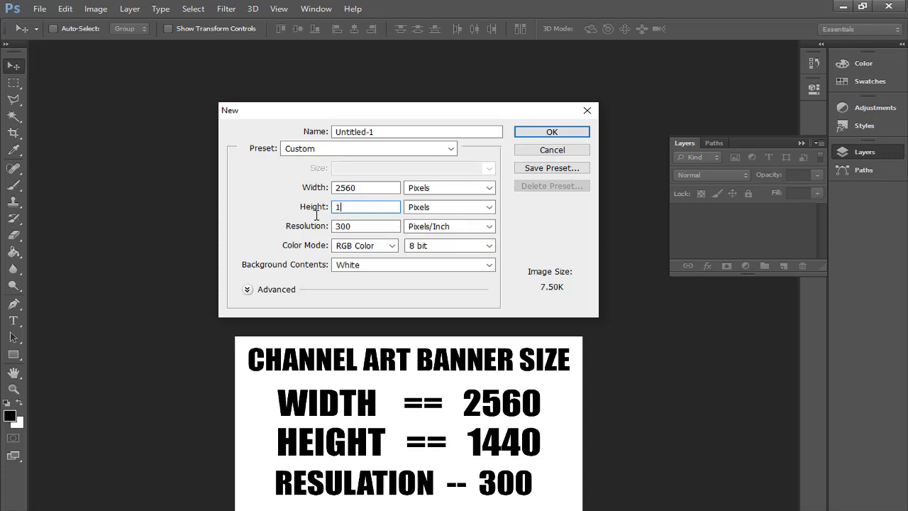
pyautogui.write('440')
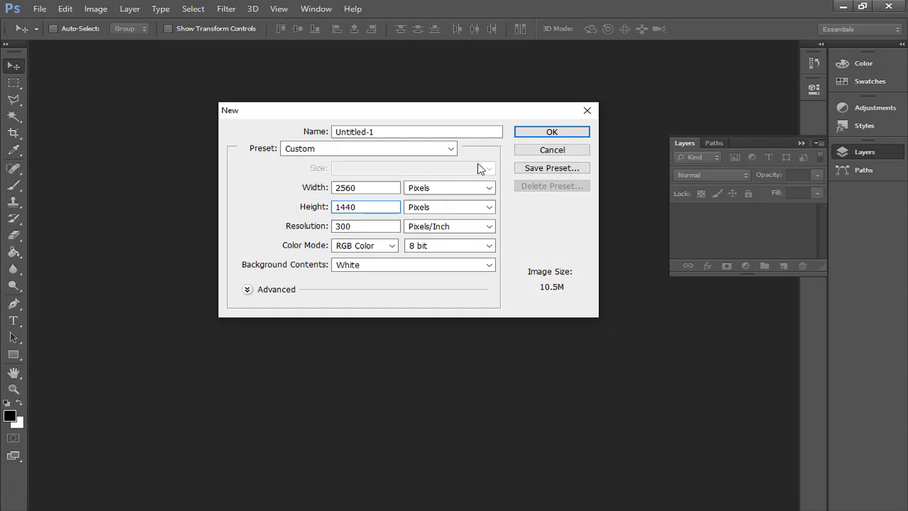
pyautogui.click(546, 133)
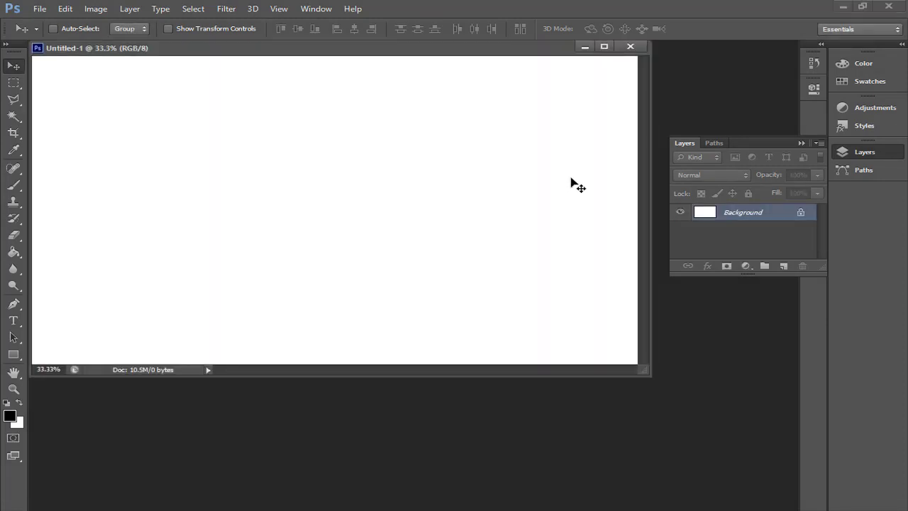
pyautogui.moveTo(287, 52)
pyautogui.mouseDown()
pyautogui.moveTo(324, 66)
pyautogui.moveTo(278, 44)
pyautogui.moveTo(287, 48)
pyautogui.mouseUp()
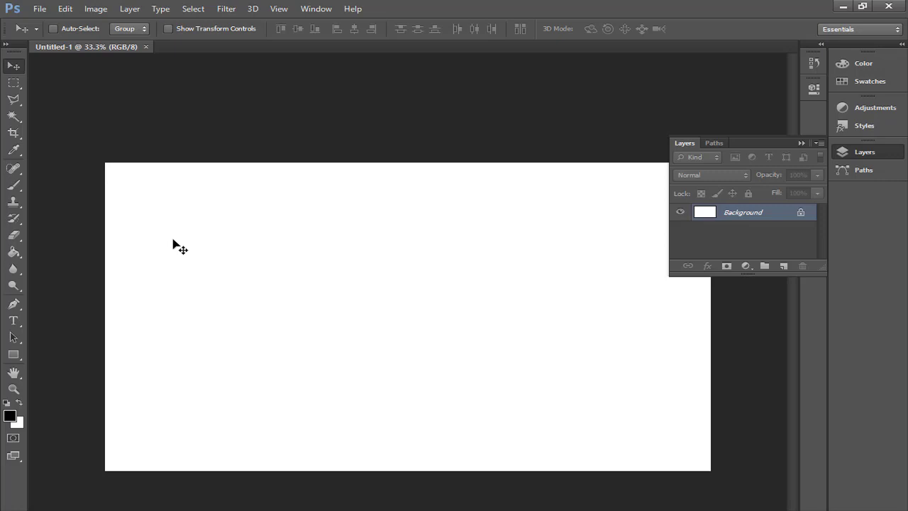
# Draw a black rectangle as a horizontal band across the full width of the canvas, around its middle
pyautogui.click(15, 356)
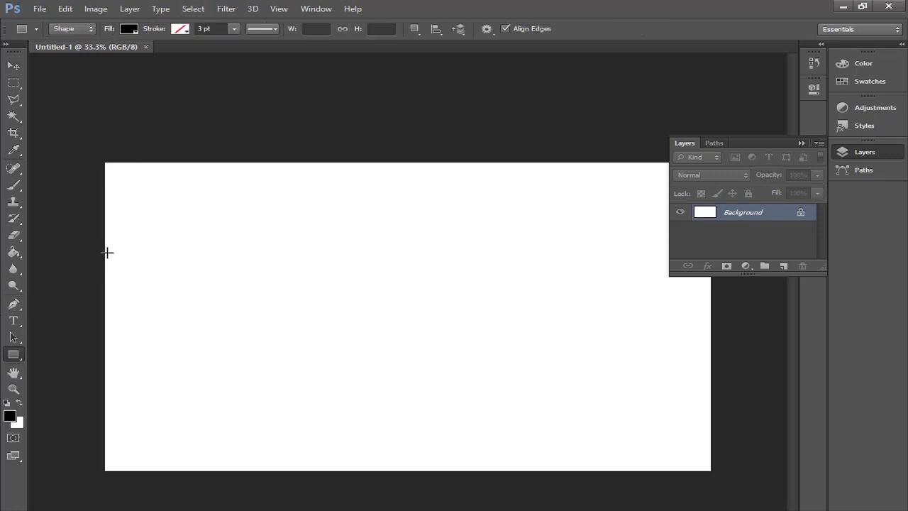
pyautogui.moveTo(106, 255); pyautogui.dragTo(695, 388)
pyautogui.moveTo(704, 371); pyautogui.dragTo(711, 364)
pyautogui.click(14, 67)
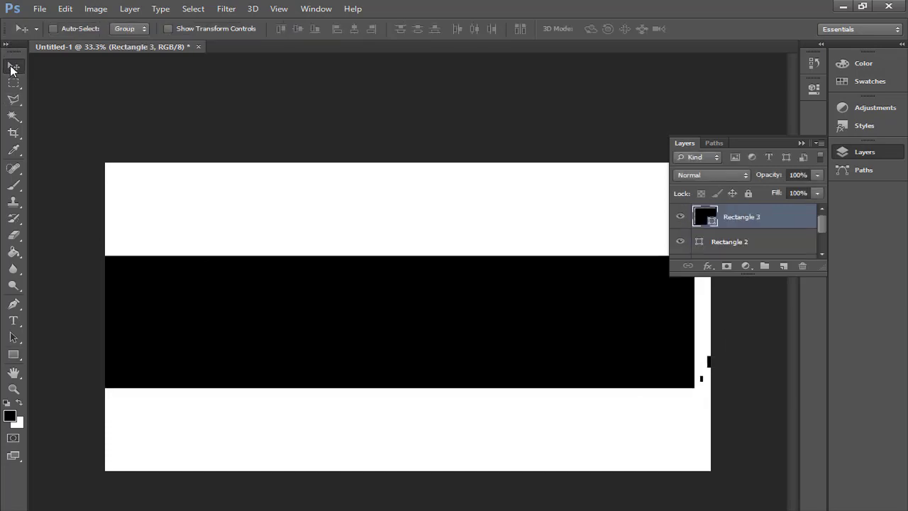
pyautogui.hotkey('ctrl', 't')
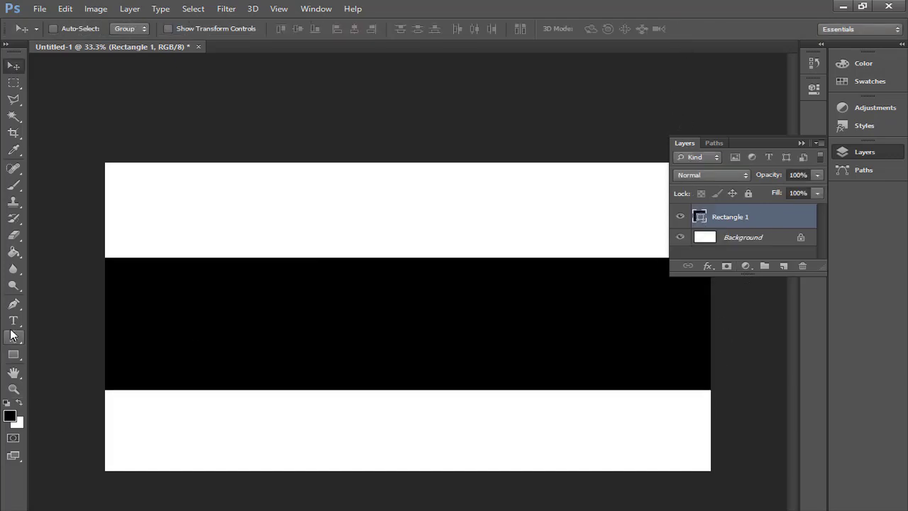
# Add the white text "HOW TO MAKE CHANNEL ART" in Impact at 30 pt
pyautogui.click(14, 321)
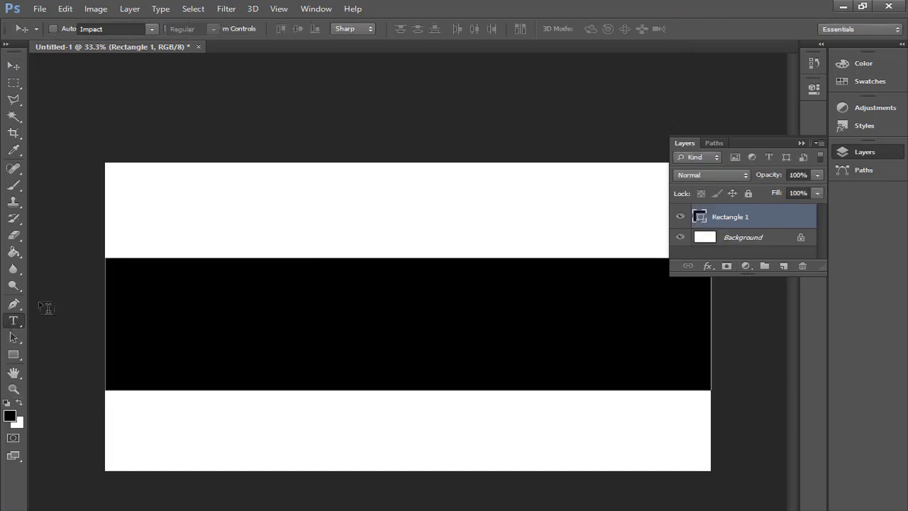
pyautogui.click(183, 448)
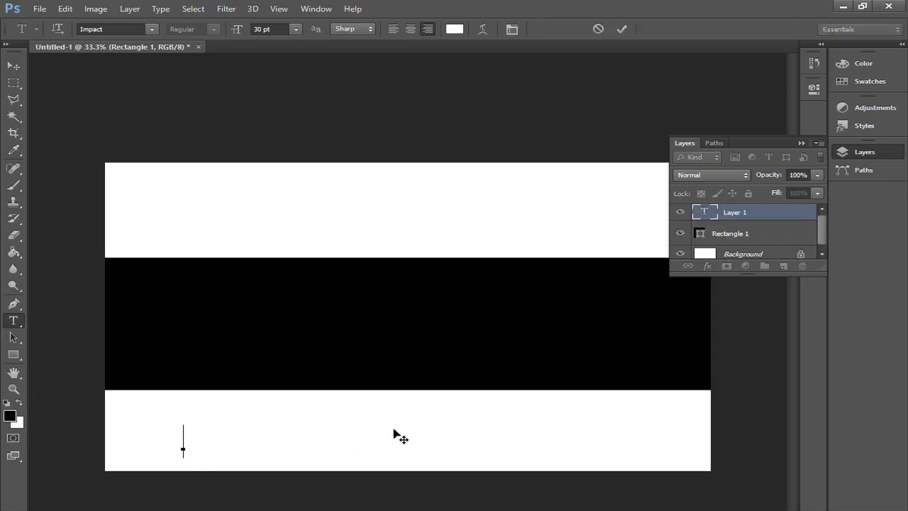
pyautogui.write('TEXT')
pyautogui.press('BackSpace')
pyautogui.write('SUBSCRIBE NOW')
pyautogui.hotkey('ctrl', 'Return')
# Move the channel art text onto the black band and scale it to about 175% so it nearly spans the width
pyautogui.hotkey('ctrl', 't')
pyautogui.moveTo(128, 456); pyautogui.dragTo(390, 323)
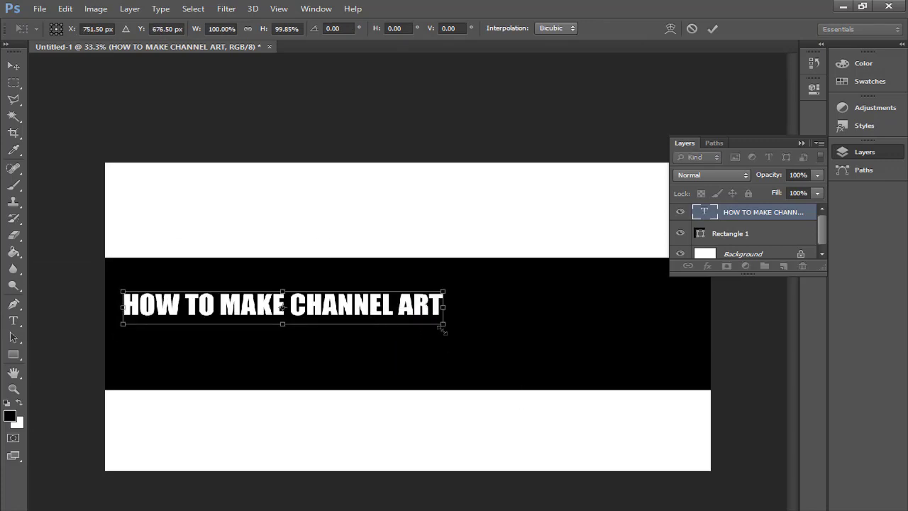
pyautogui.moveTo(443, 328); pyautogui.dragTo(685, 497)
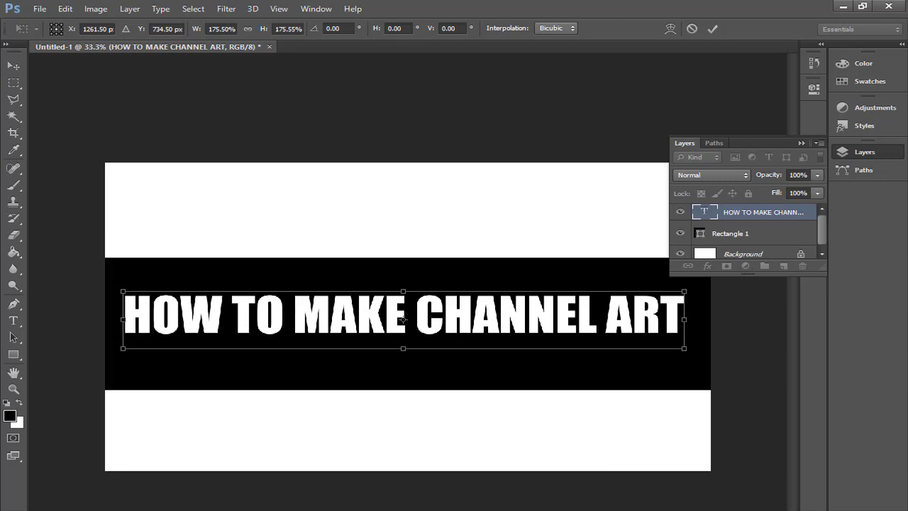
pyautogui.click(714, 28)
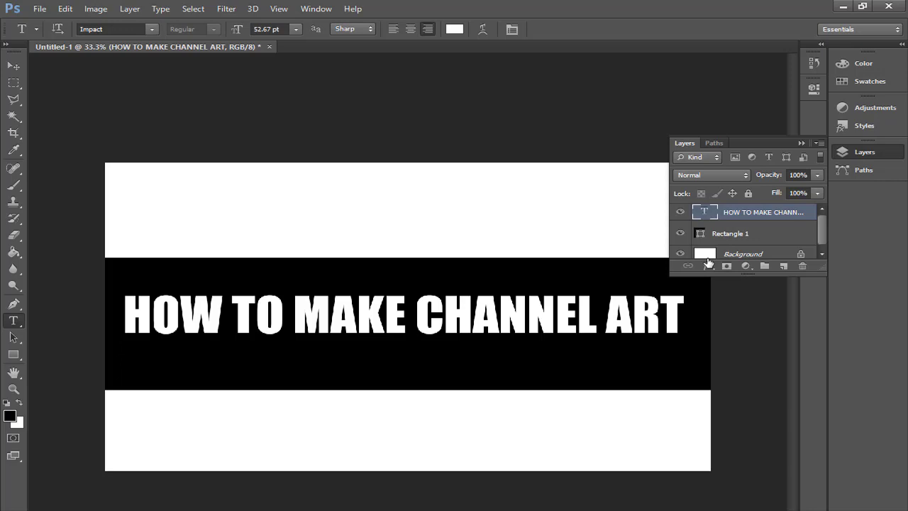
# Save the banner to the Desktop as a JPEG named AAA at maximum quality 12, replacing the existing file
pyautogui.click(47, 14)
pyautogui.click(213, 150)
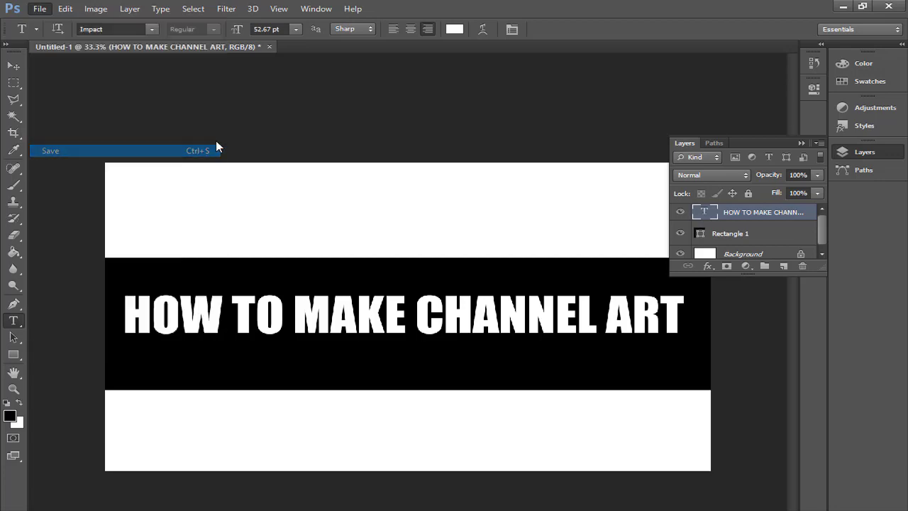
pyautogui.click(359, 432)
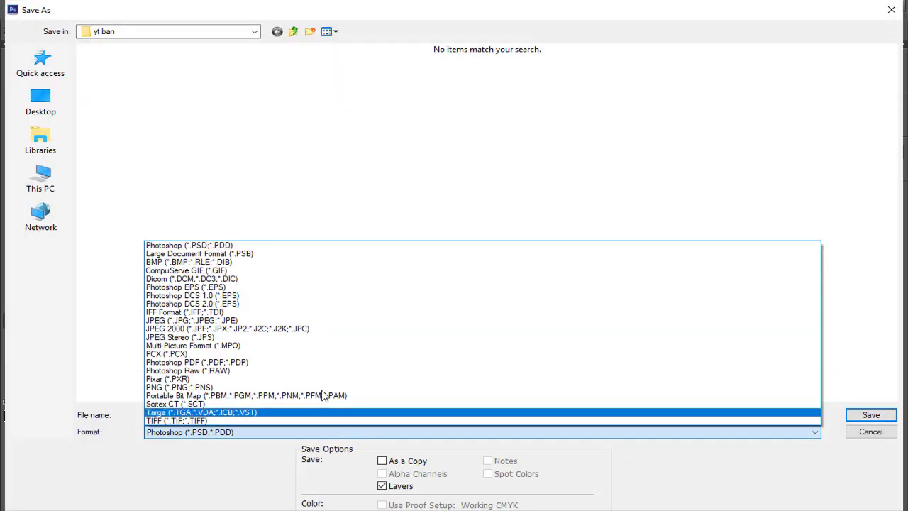
pyautogui.click(263, 321)
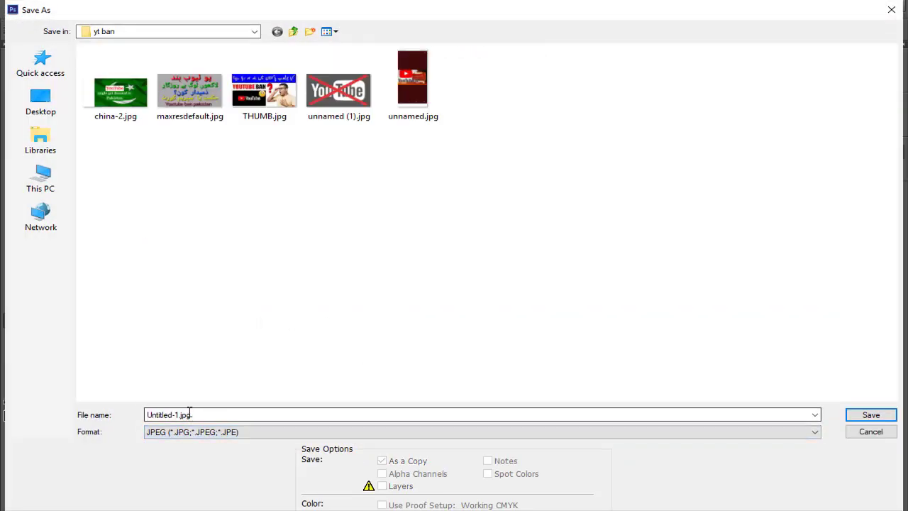
pyautogui.doubleClick(198, 415)
pyautogui.write('AAA')
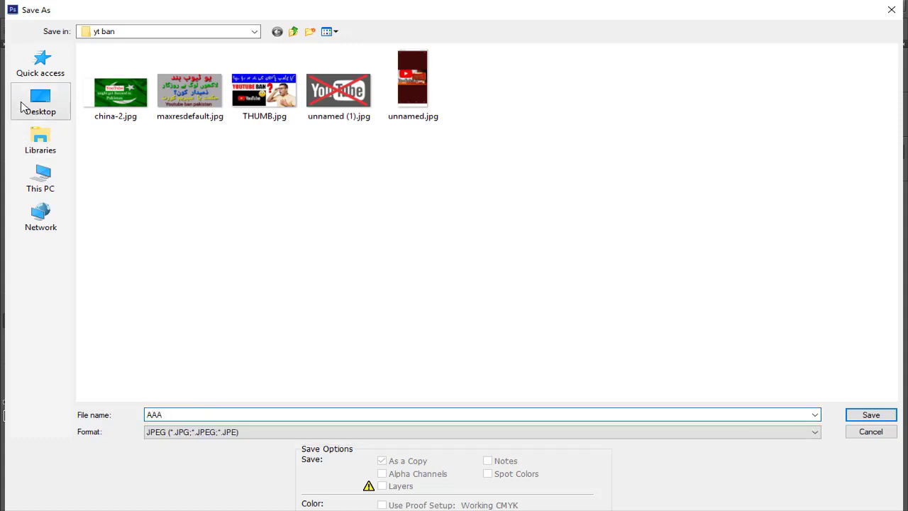
pyautogui.click(28, 105)
pyautogui.click(868, 415)
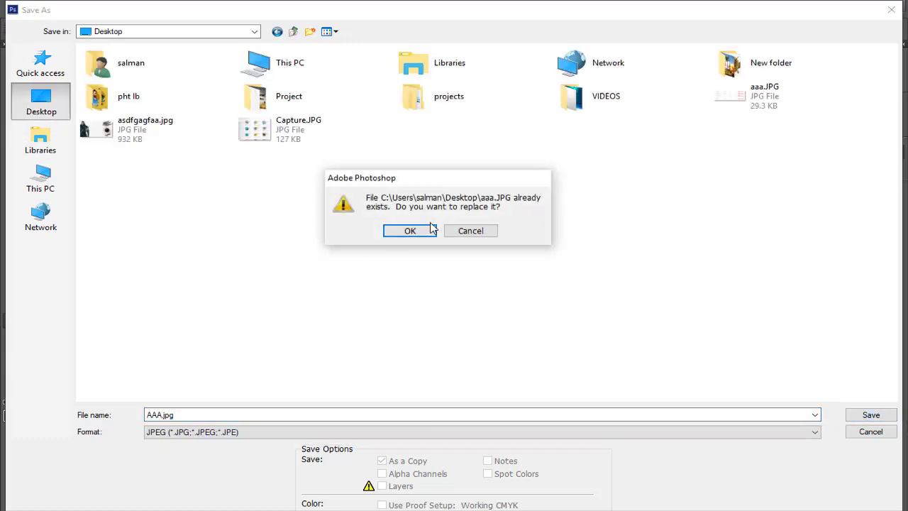
pyautogui.click(397, 236)
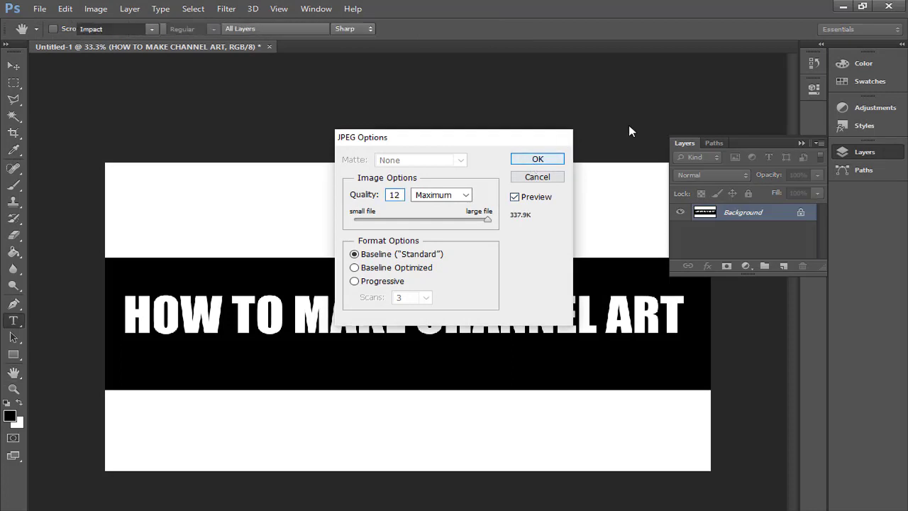
pyautogui.press('Return')
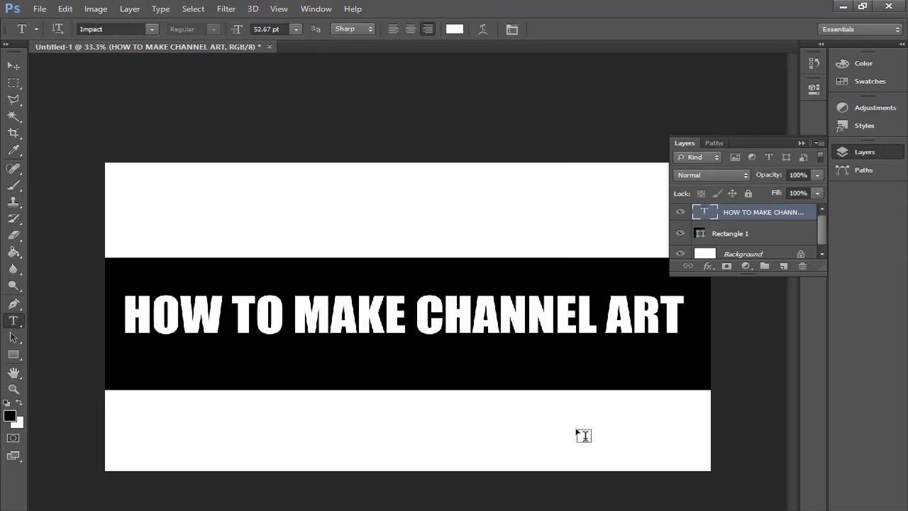